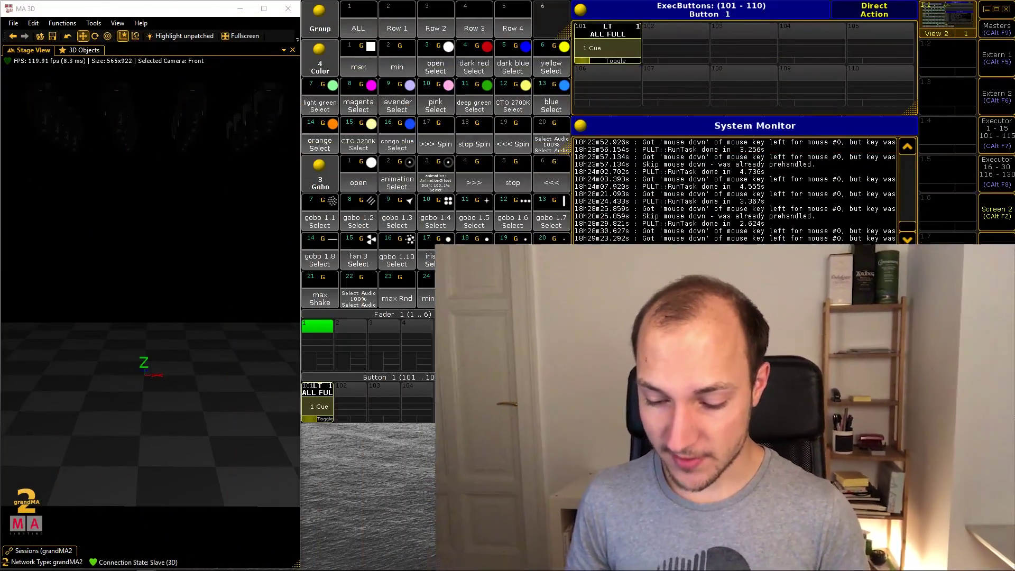
# Step: Call the ALL group, then Row 1, clearing and reselecting Row 1
pyautogui.click(997, 329)
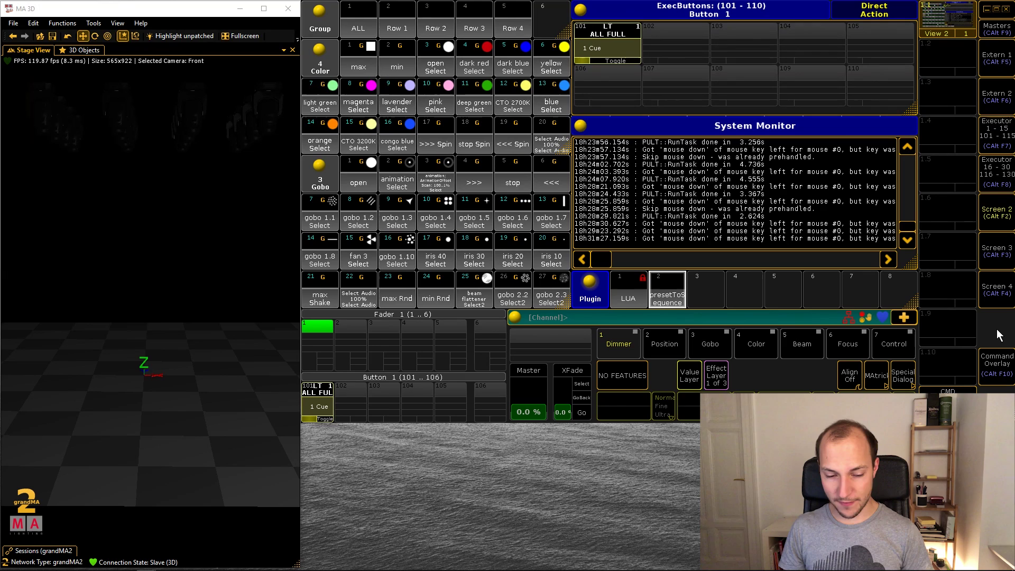
pyautogui.click(360, 14)
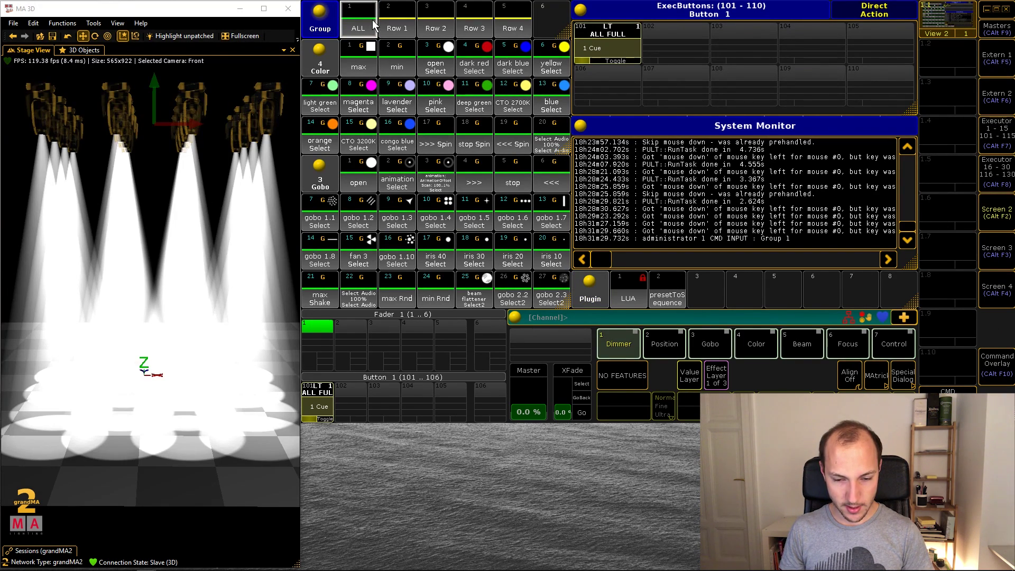
pyautogui.click(390, 19)
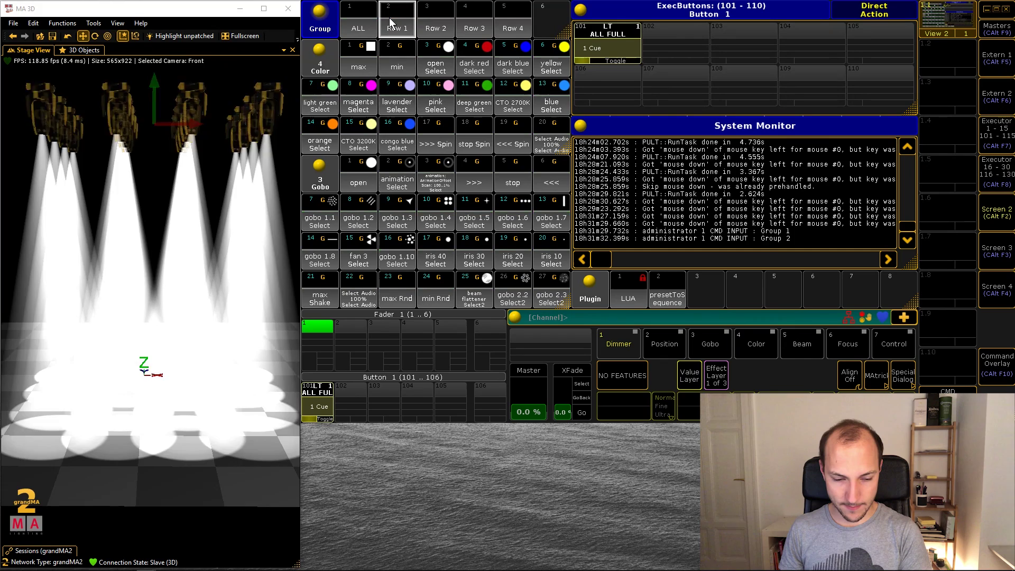
pyautogui.press('BackSpace')
pyautogui.click(389, 18)
# Step: Call Row 2, Row 1, Row 3 and Row 4 in turn, clear, then call ALL again
pyautogui.click(433, 26)
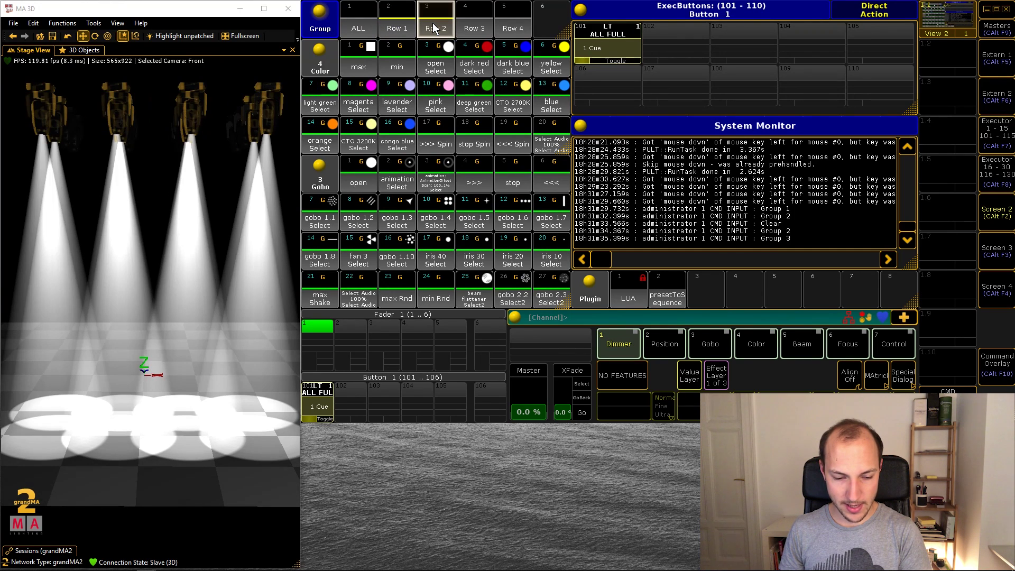
pyautogui.click(408, 27)
pyautogui.click(463, 23)
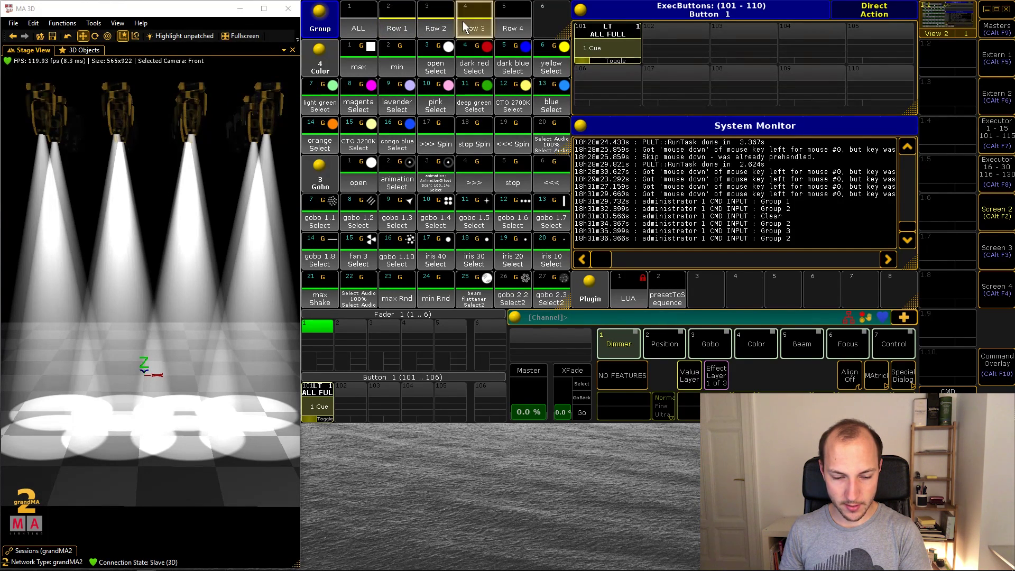
pyautogui.click(503, 24)
pyautogui.press('BackSpace')
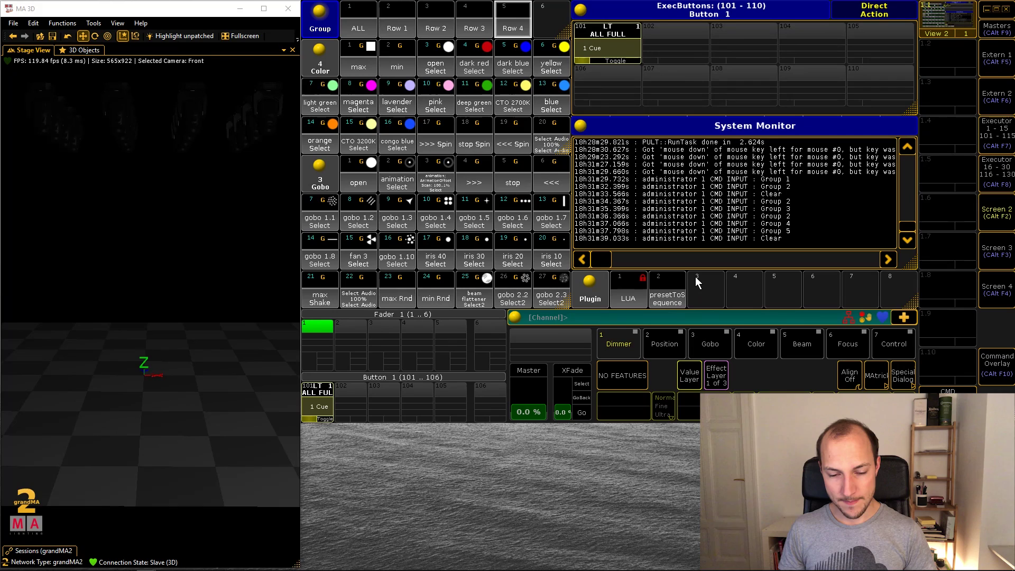
pyautogui.click(369, 22)
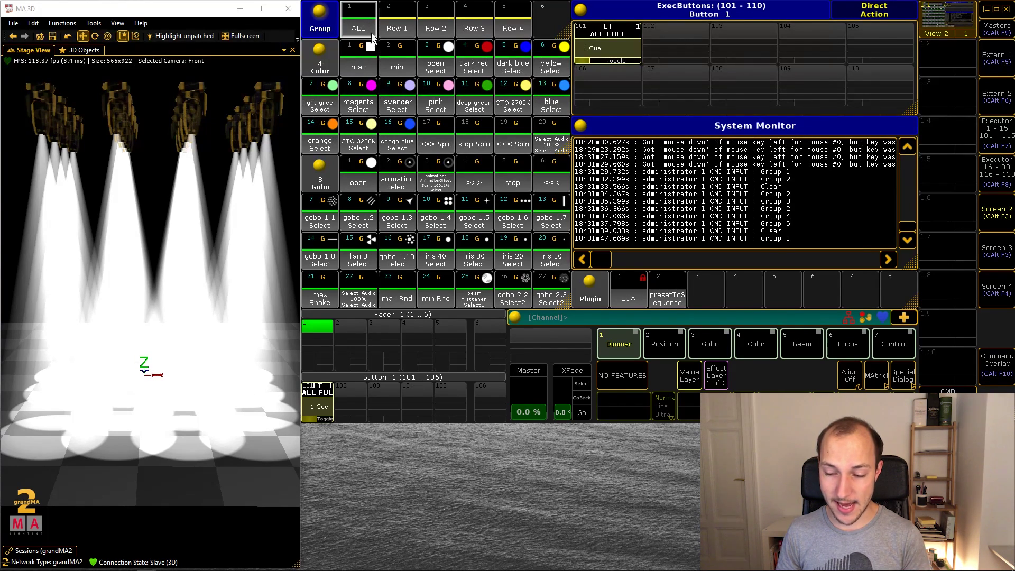
# Step: Clear, then run presetToSequence with type 4, presets 3–16, group 1, fade 0, executor 1.102
pyautogui.press('BackSpace')
pyautogui.press('BackSpace')
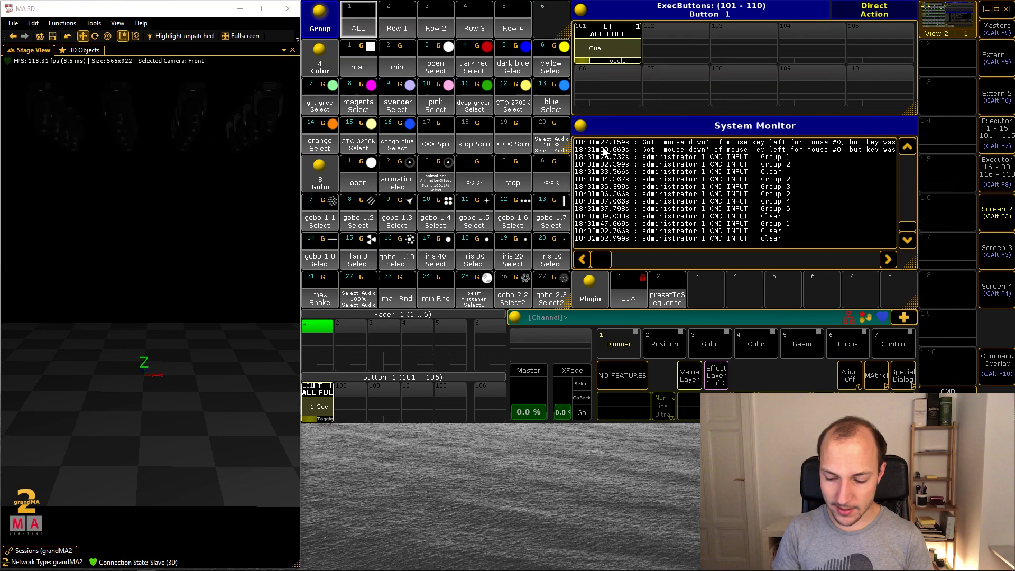
pyautogui.click(668, 297)
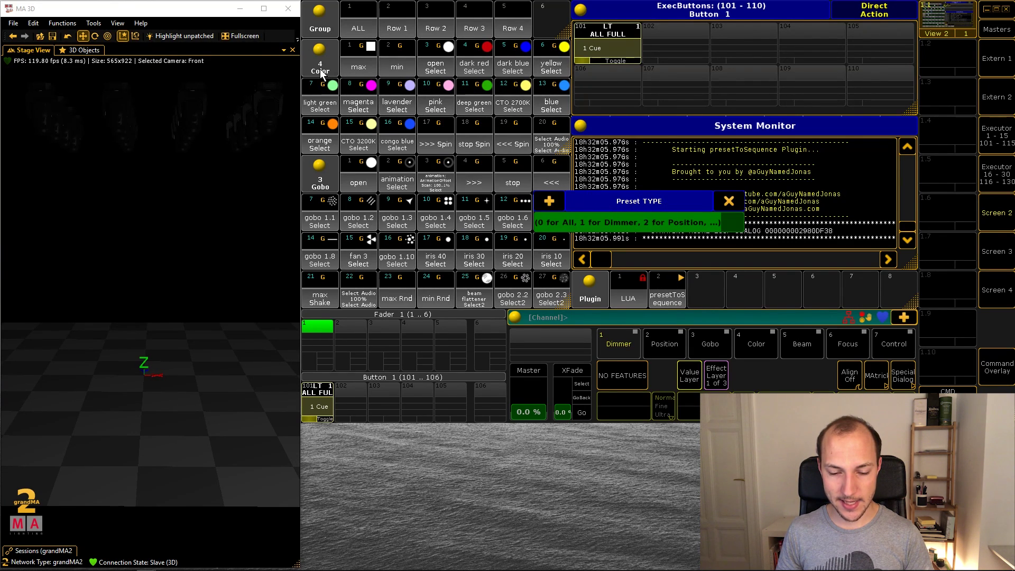
pyautogui.write('4')
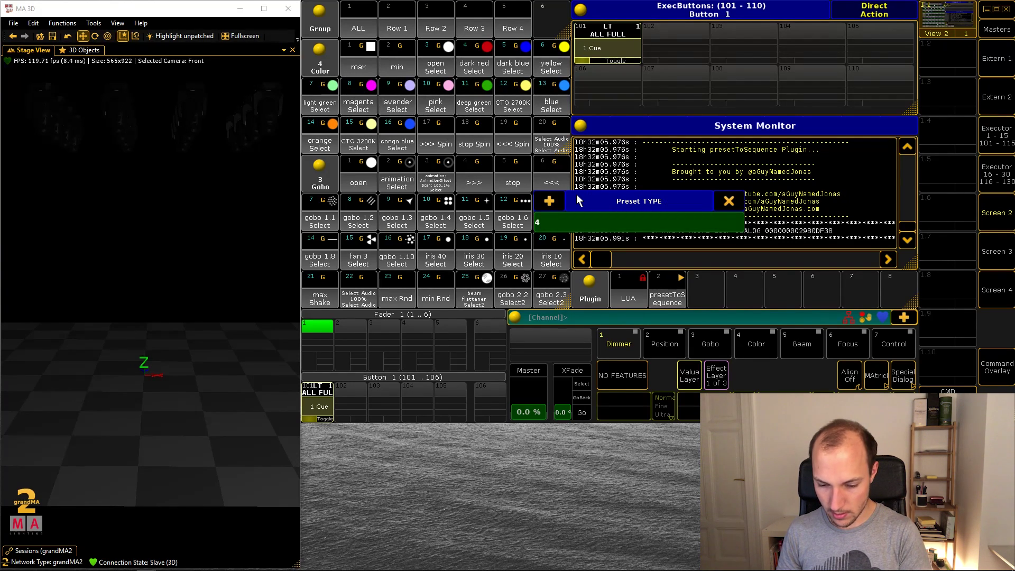
pyautogui.press('Return')
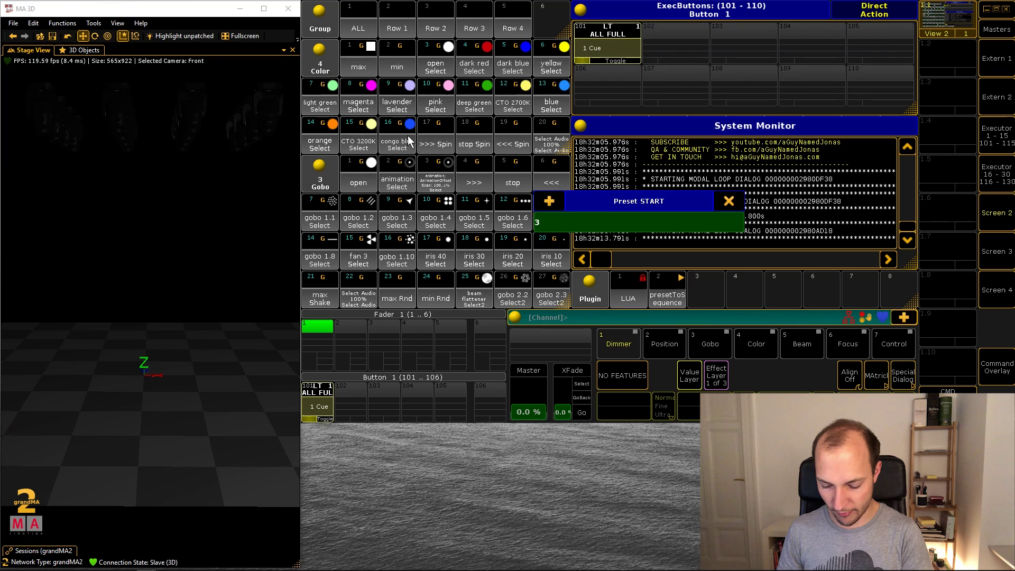
pyautogui.press('Return')
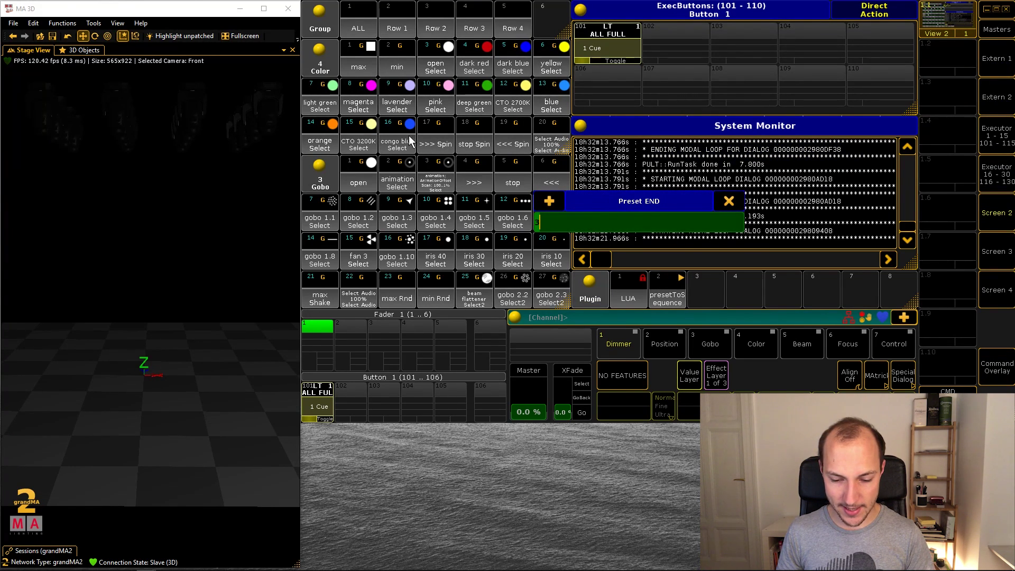
pyautogui.write('16')
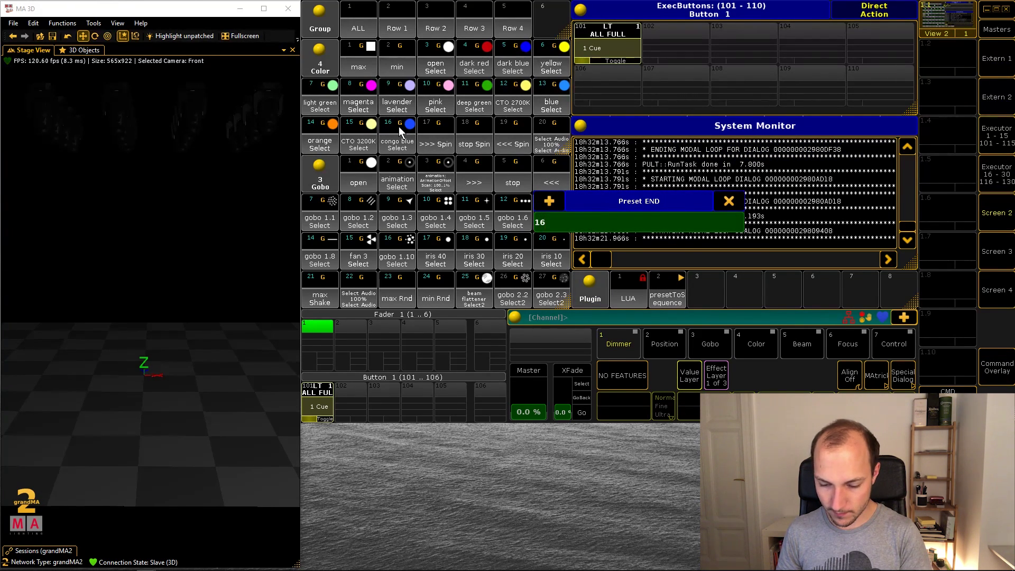
pyautogui.press('Return')
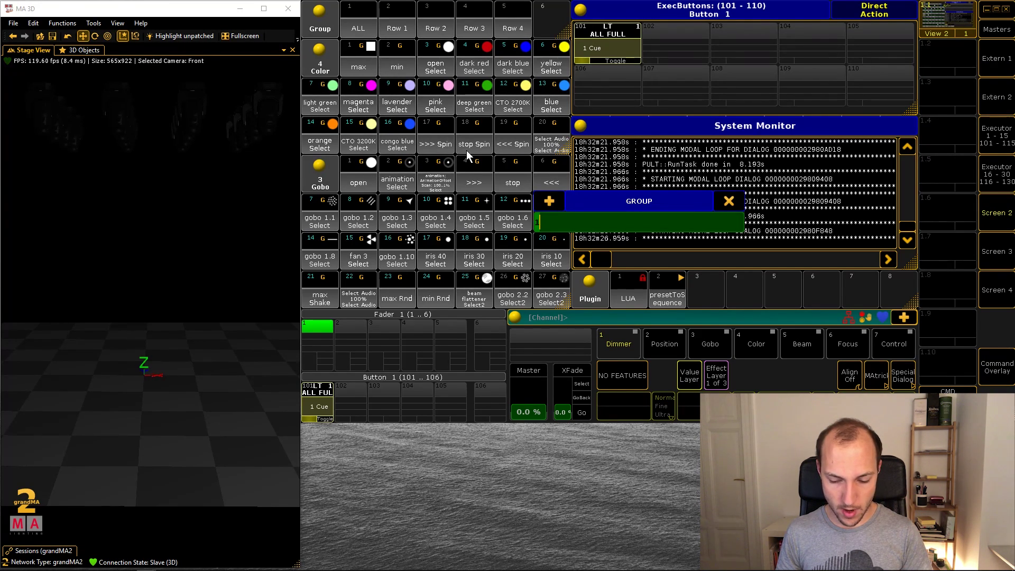
pyautogui.press('Return')
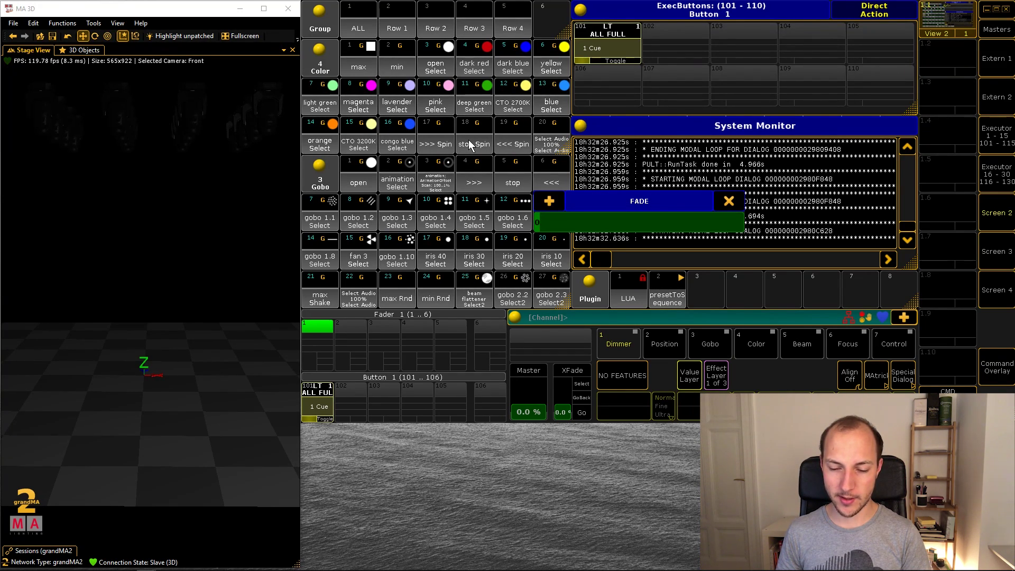
pyautogui.press('Return')
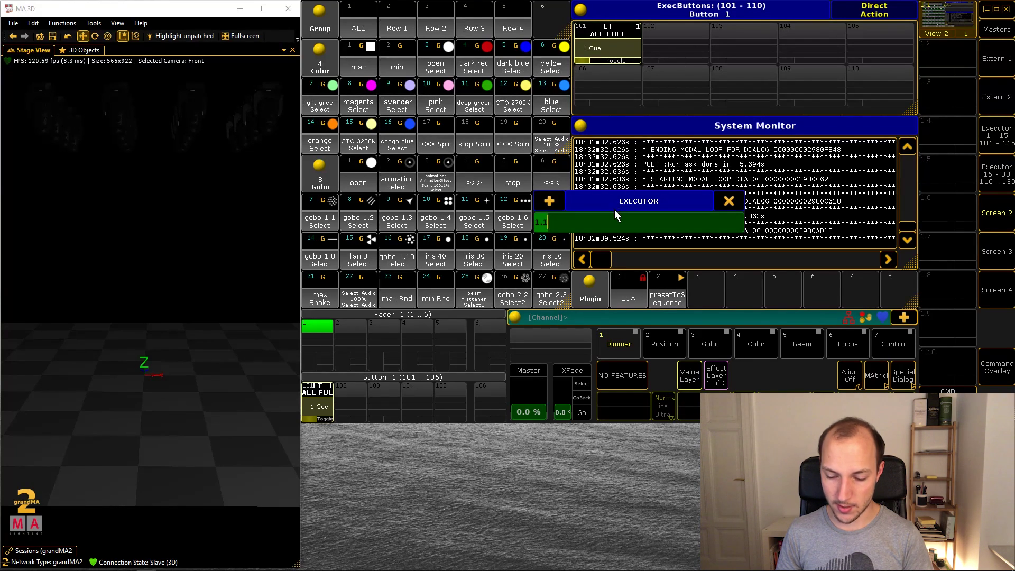
pyautogui.write('1.102')
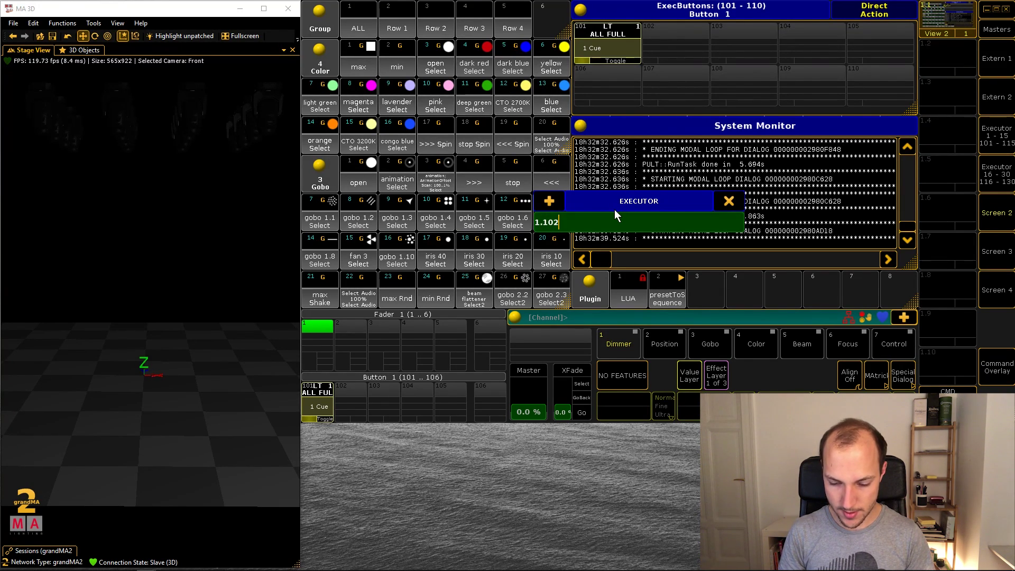
pyautogui.press('Return')
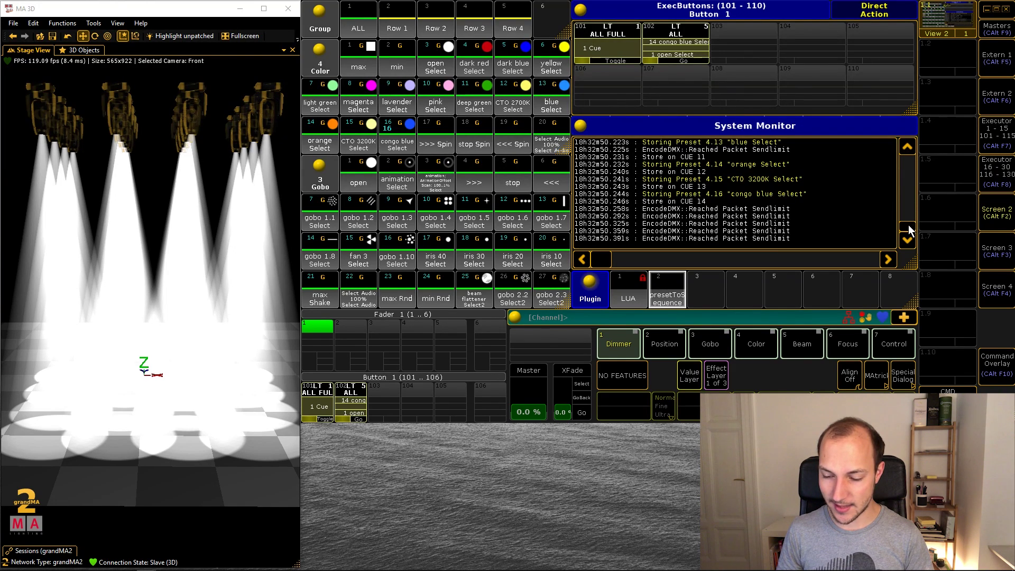
# Step: Review the stored color cues in the System Monitor, then clear the programmer
pyautogui.moveTo(909, 224)
pyautogui.mouseDown()
pyautogui.moveTo(909, 215)
pyautogui.moveTo(912, 223)
pyautogui.mouseUp()
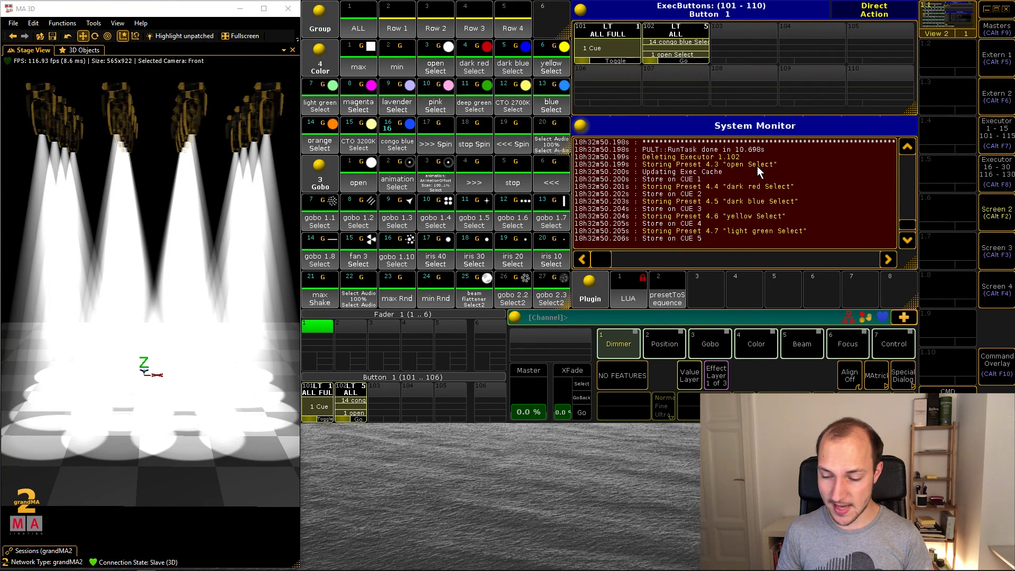
pyautogui.click(909, 230)
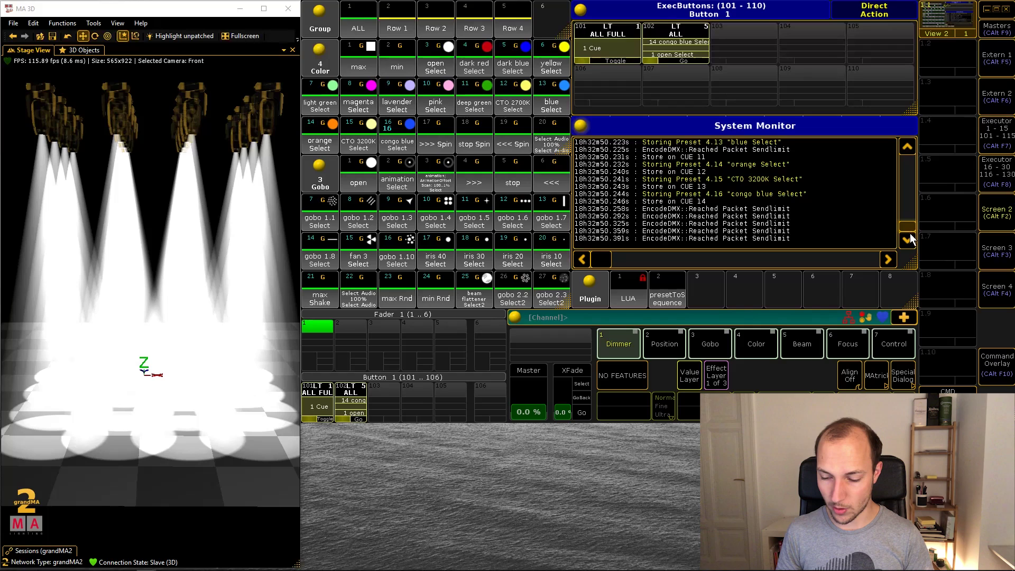
pyautogui.press('BackSpace')
pyautogui.press('BackSpace')
pyautogui.press('BackSpace')
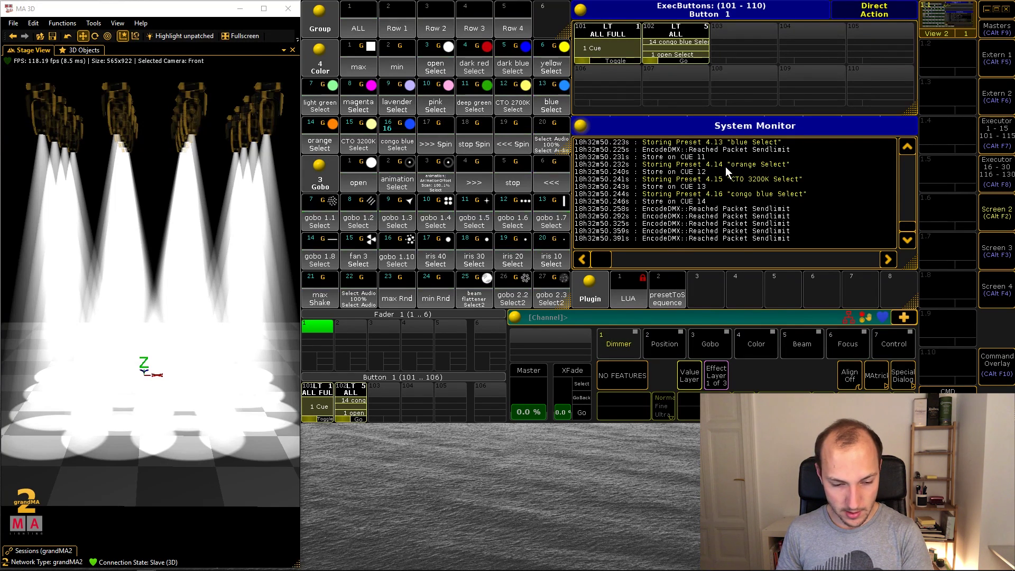
# Step: Turn on ALL FULL and step executor 102 from dark red through deep green
pyautogui.click(602, 49)
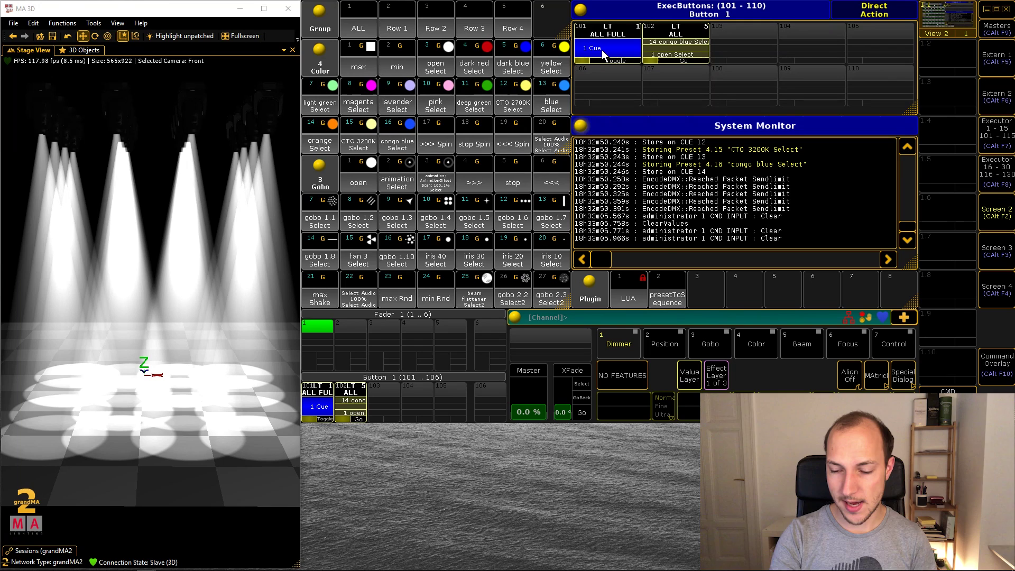
pyautogui.click(674, 38)
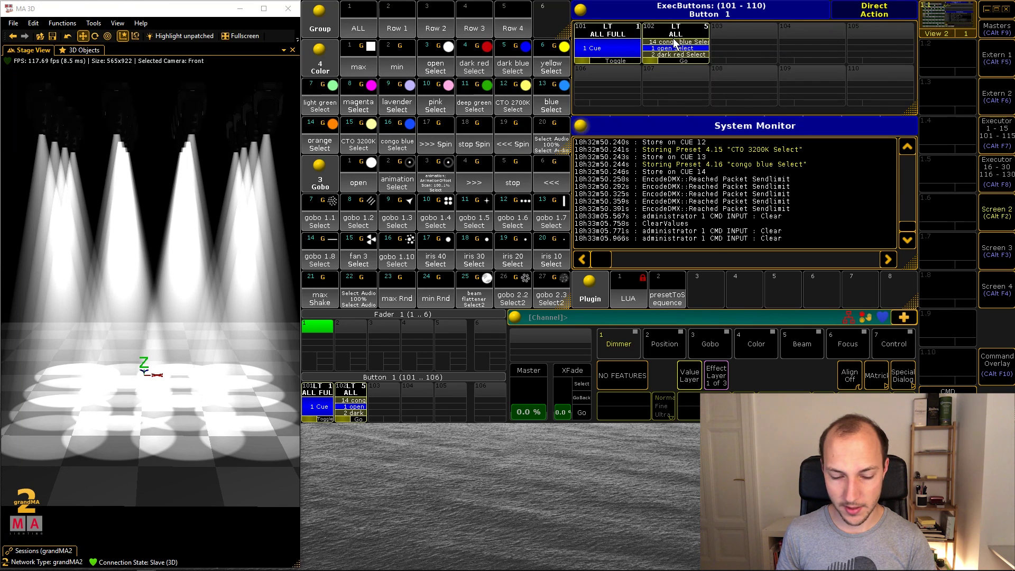
pyautogui.click(674, 38)
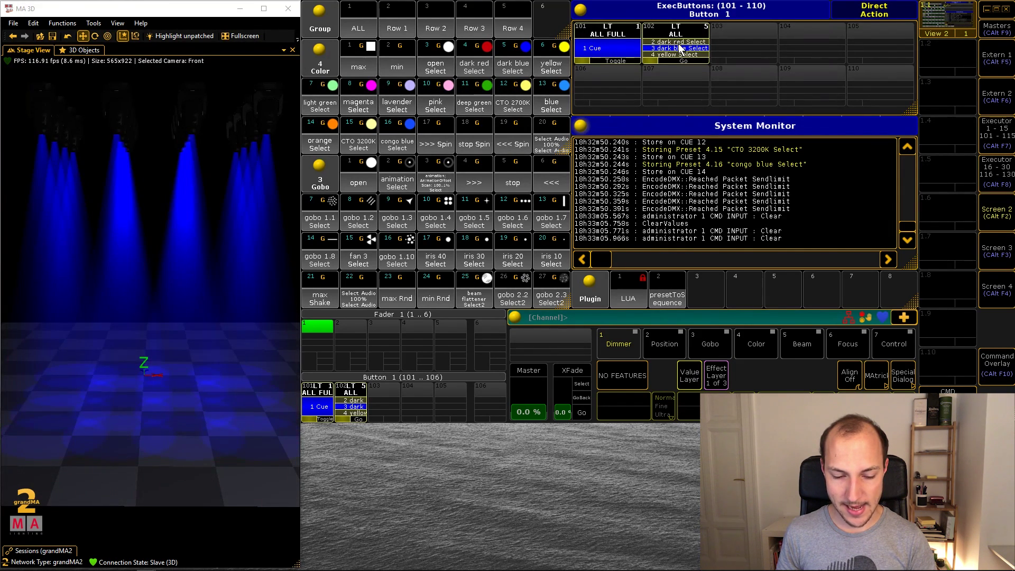
pyautogui.click(679, 48)
pyautogui.click(677, 43)
pyautogui.click(678, 43)
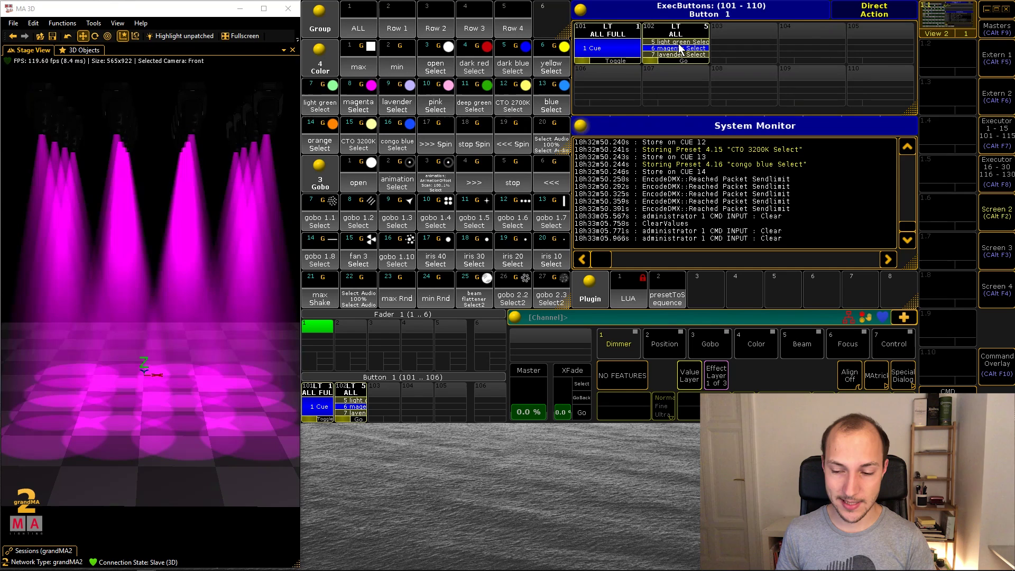
pyautogui.click(678, 49)
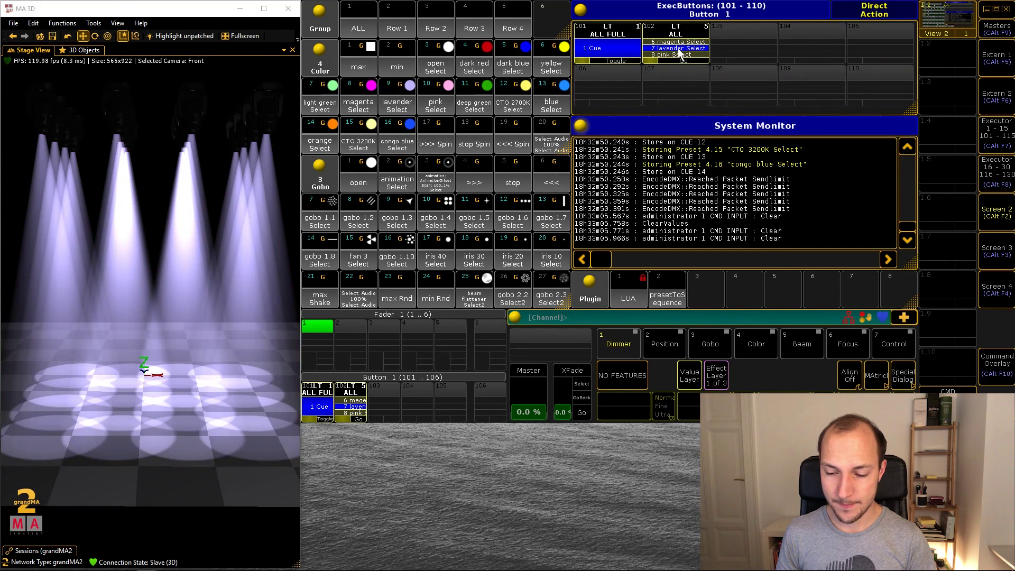
pyautogui.click(679, 48)
pyautogui.click(679, 50)
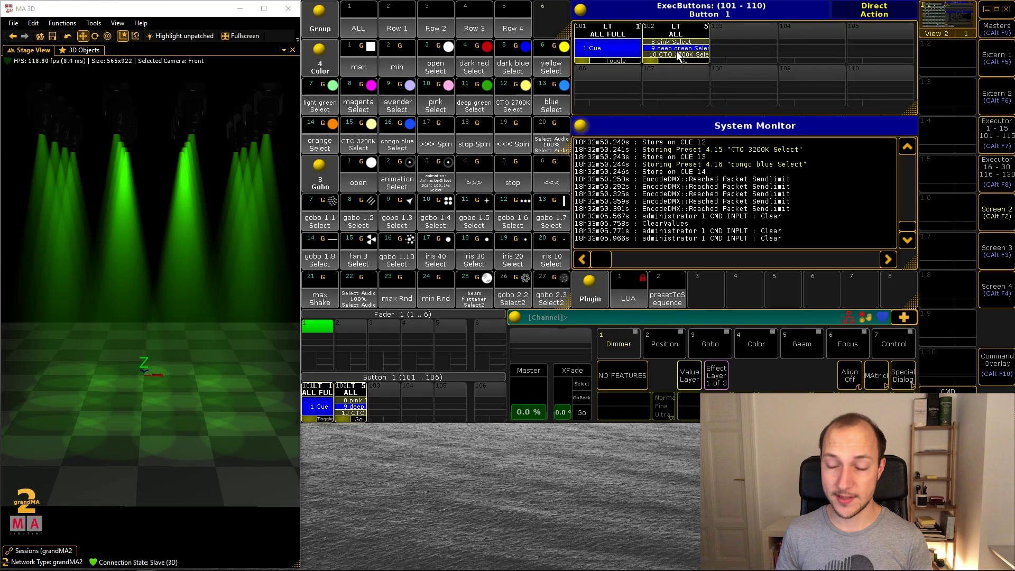
# Step: Step executor 102 on through orange, CTO, congo blue, open and dark red, then switch it off
pyautogui.click(677, 51)
pyautogui.click(676, 51)
pyautogui.click(677, 51)
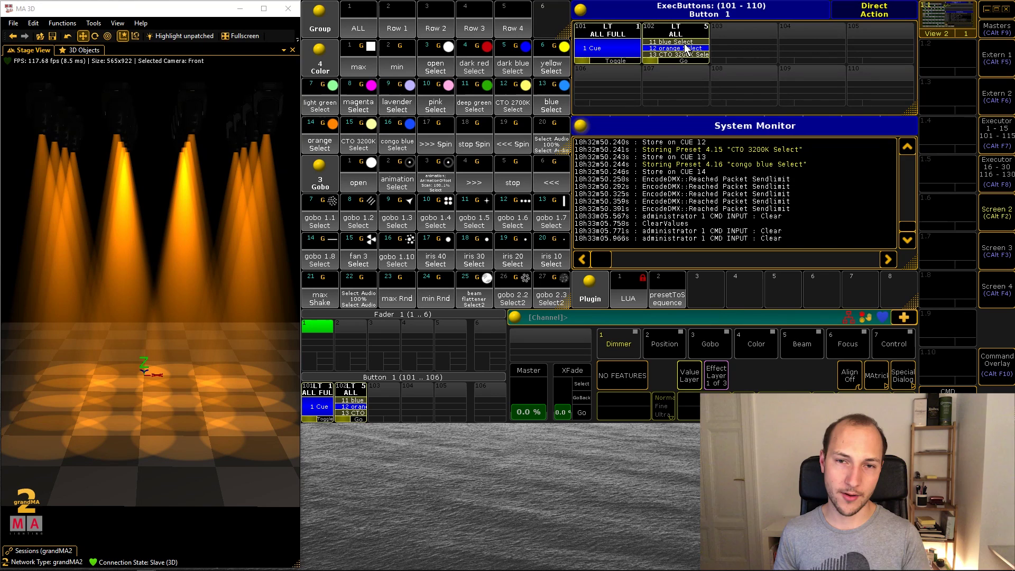
pyautogui.click(684, 44)
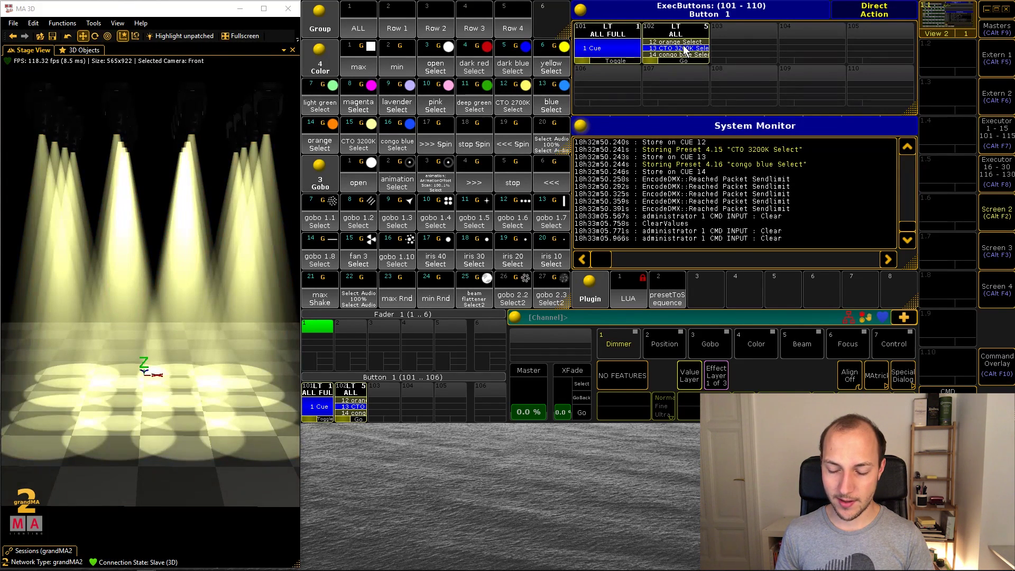
pyautogui.click(683, 46)
pyautogui.click(683, 46)
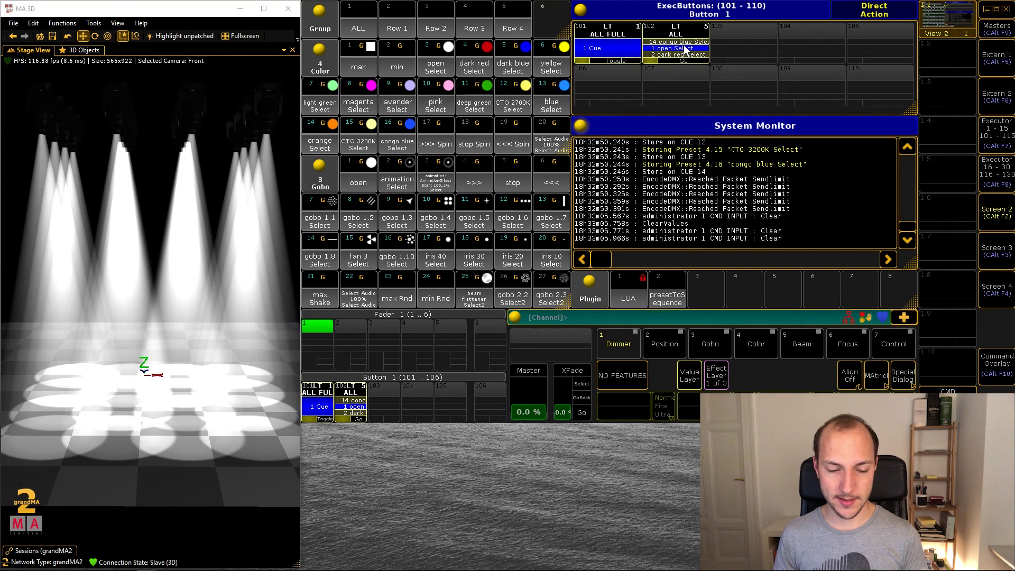
pyautogui.click(684, 45)
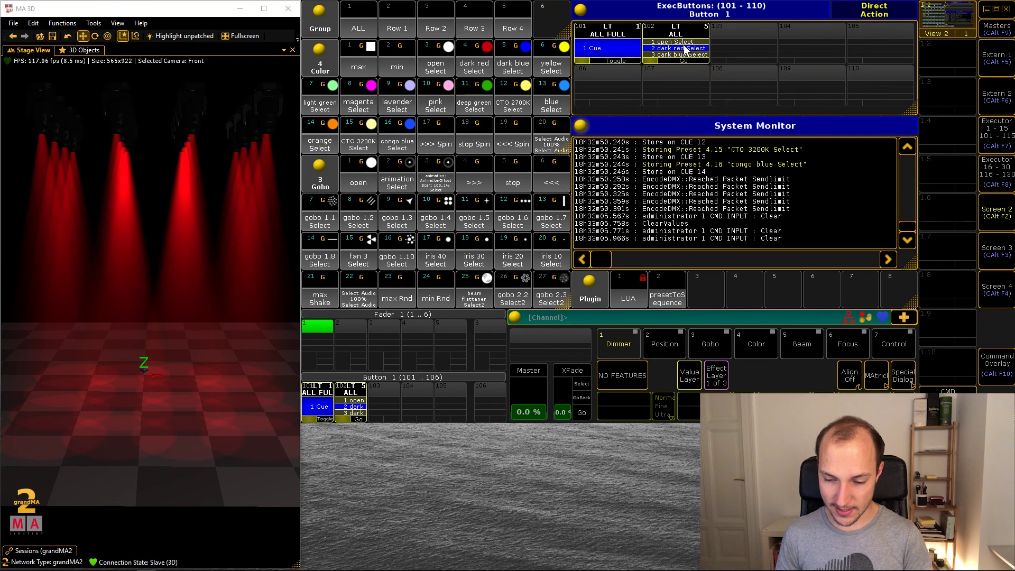
pyautogui.click(685, 55)
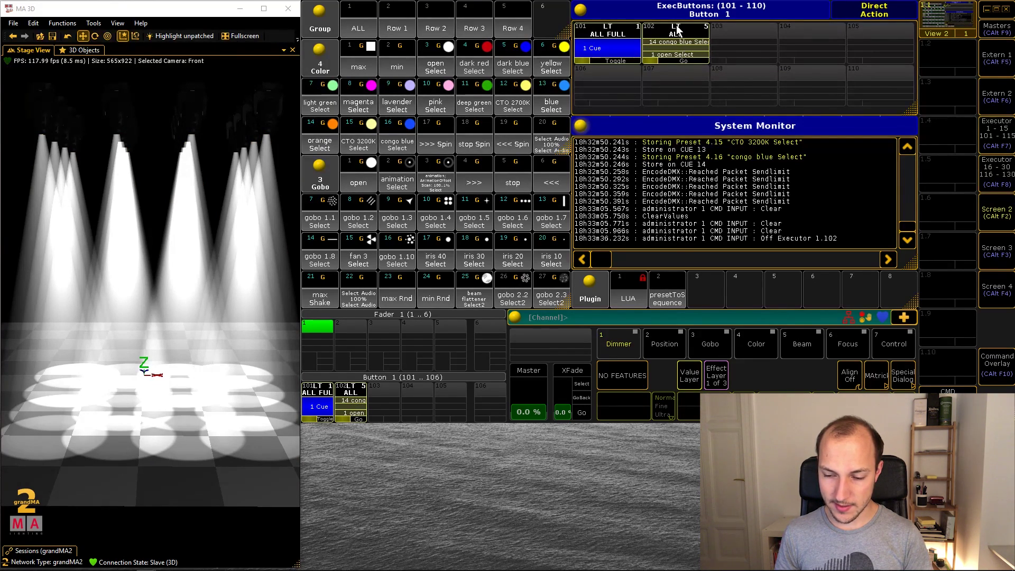
# Step: Assign executor 102's button function to Goto
pyautogui.press('a')
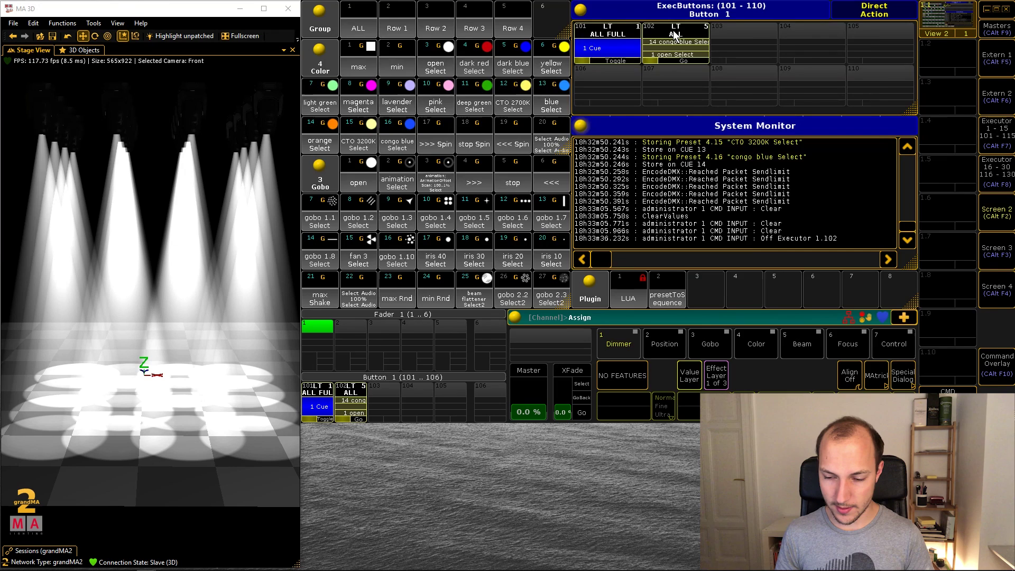
pyautogui.click(675, 34)
pyautogui.click(332, 277)
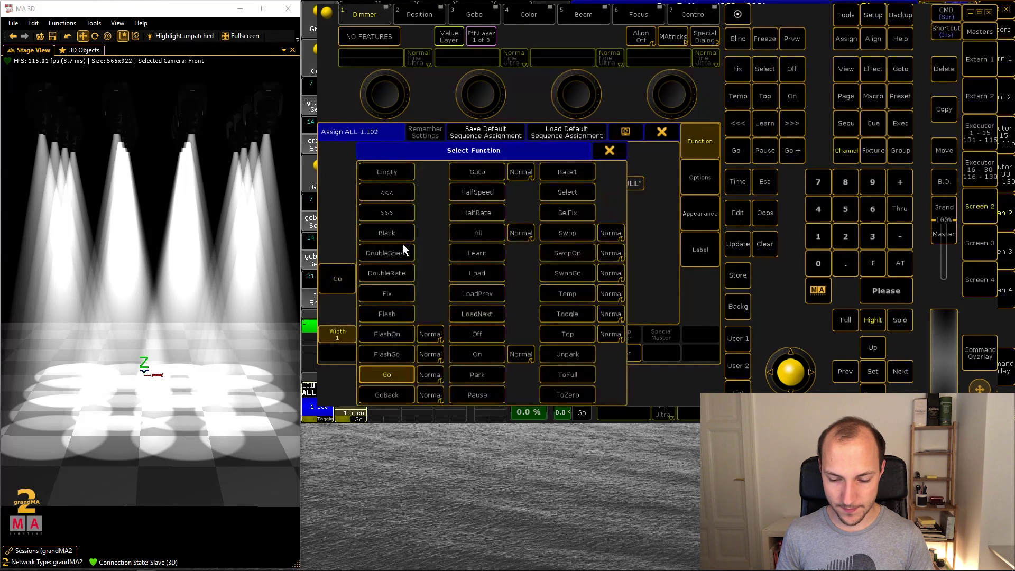
pyautogui.click(477, 172)
pyautogui.click(662, 132)
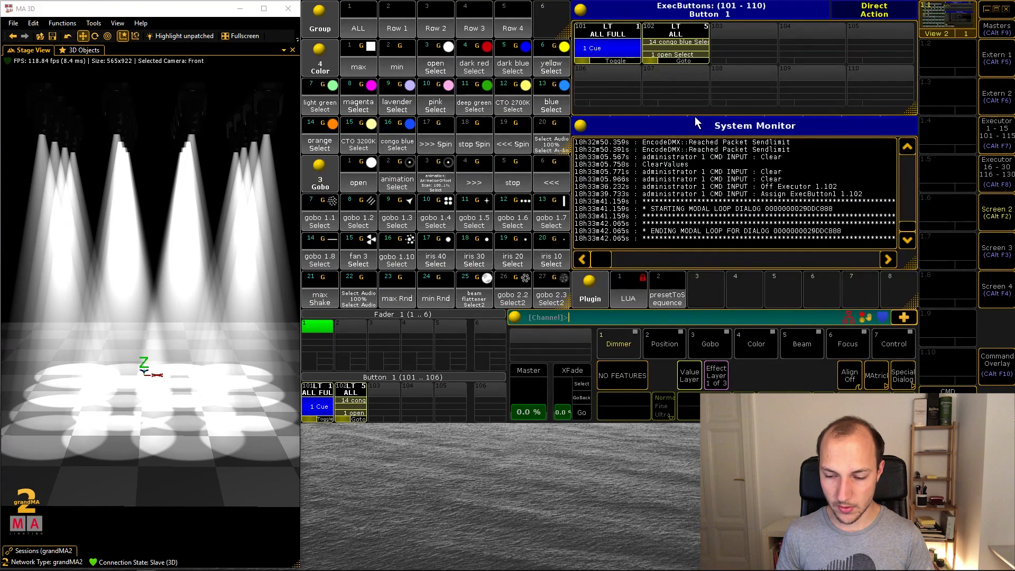
# Step: Jump executor 102 to lavender, then CTO 2700K, from its Goto cue list
pyautogui.click(684, 43)
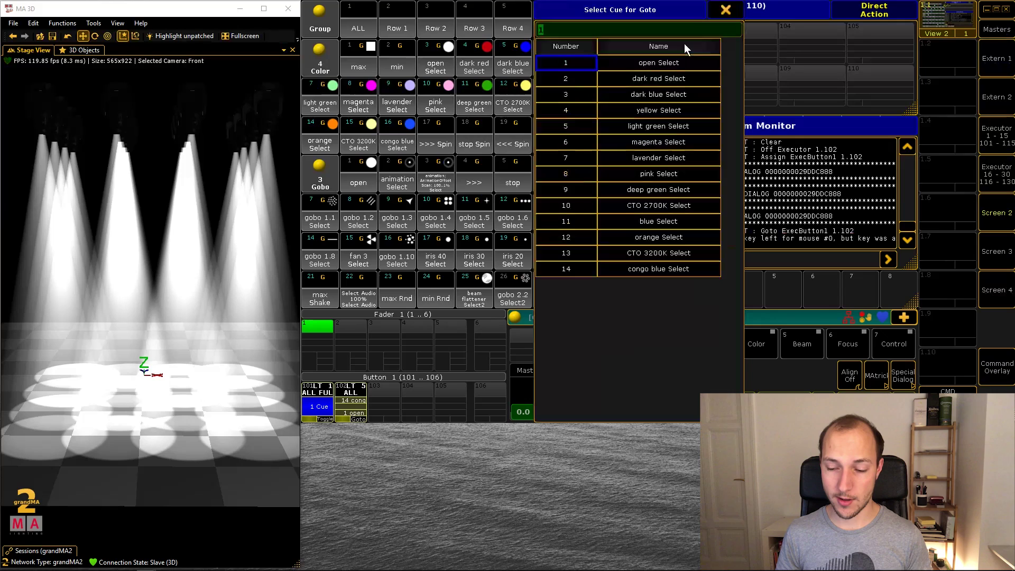
pyautogui.click(667, 157)
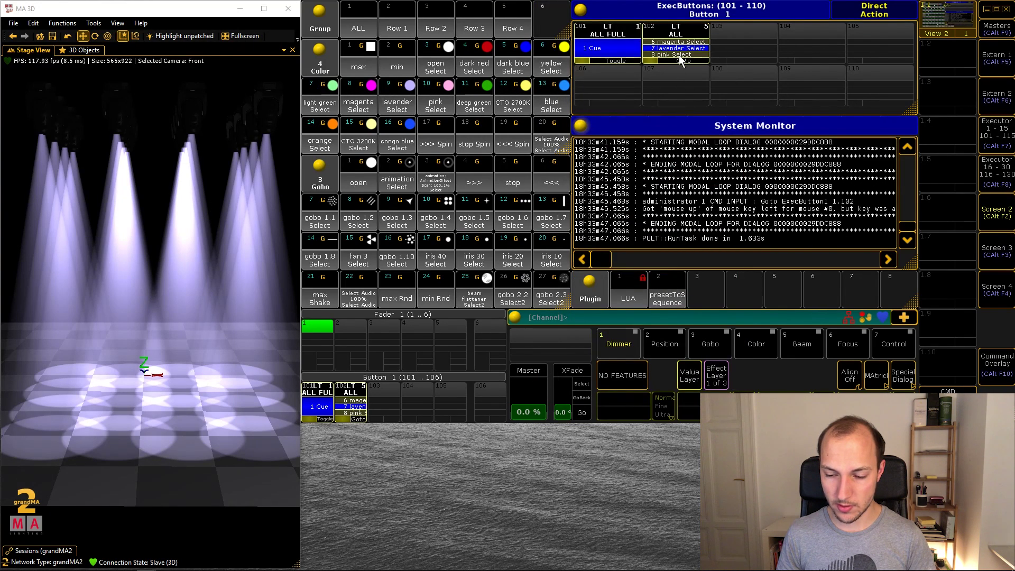
pyautogui.click(679, 53)
pyautogui.click(662, 202)
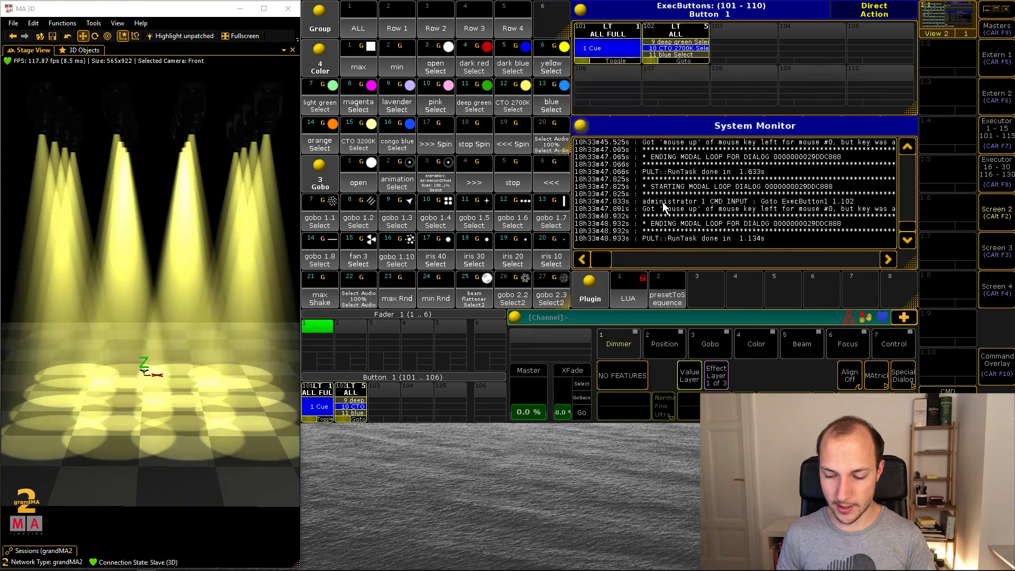
pyautogui.click(680, 53)
pyautogui.press('Escape')
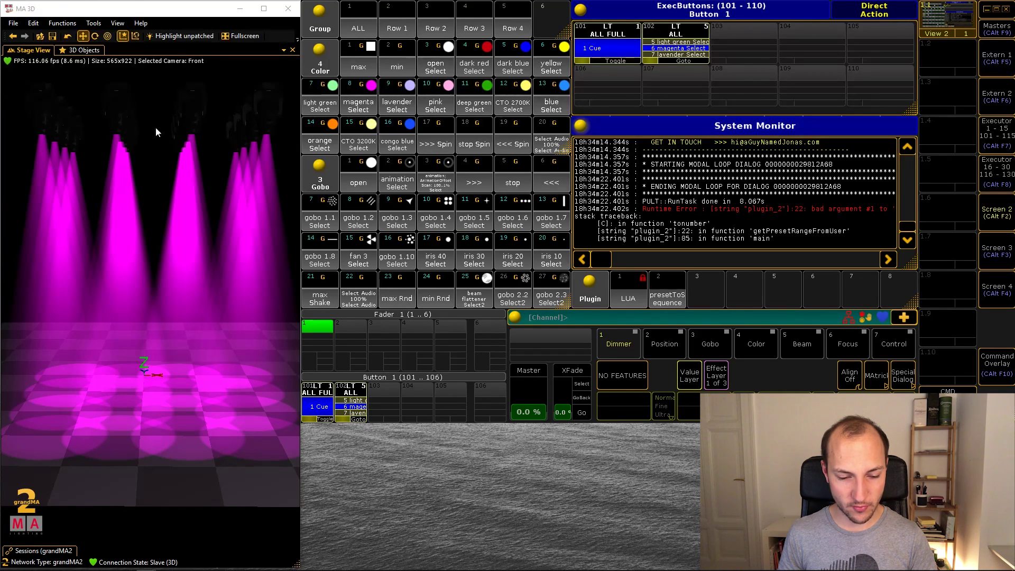
# Step: Toggle the Row 1 group and start presetToSequence with gobo type 3, starting at preset 7
pyautogui.click(395, 17)
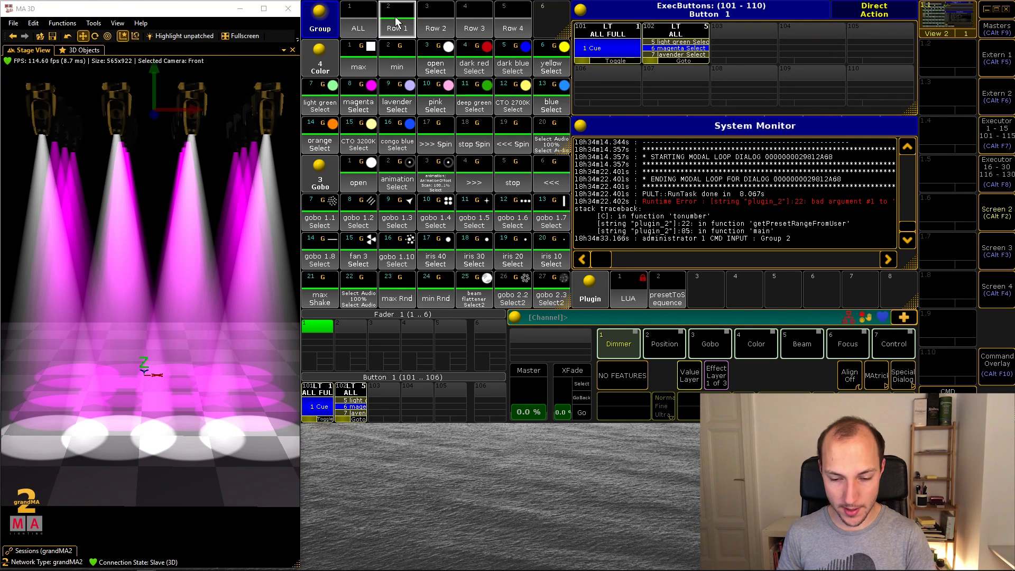
pyautogui.click(395, 17)
pyautogui.click(674, 283)
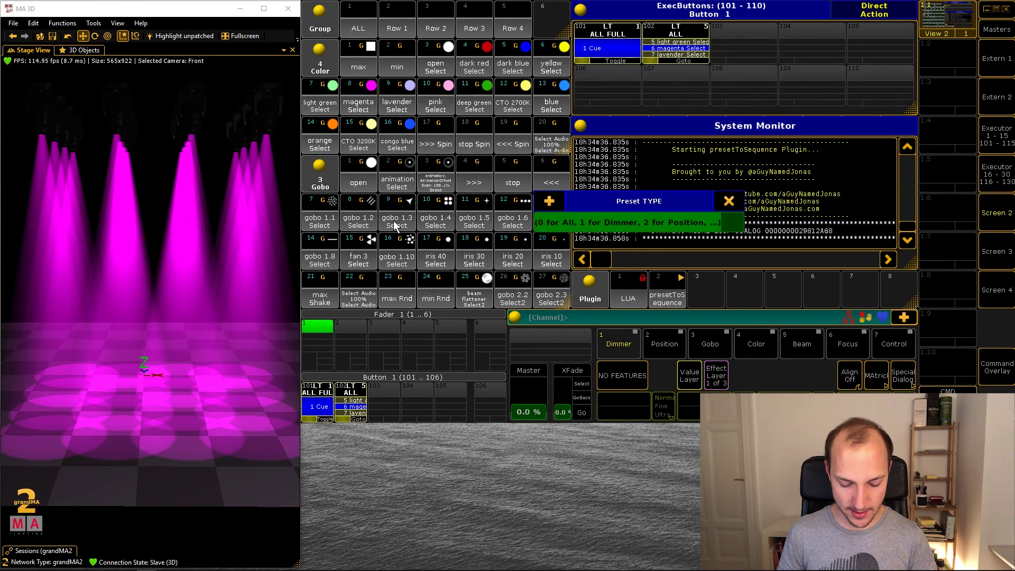
pyautogui.write('3')
pyautogui.press('Return')
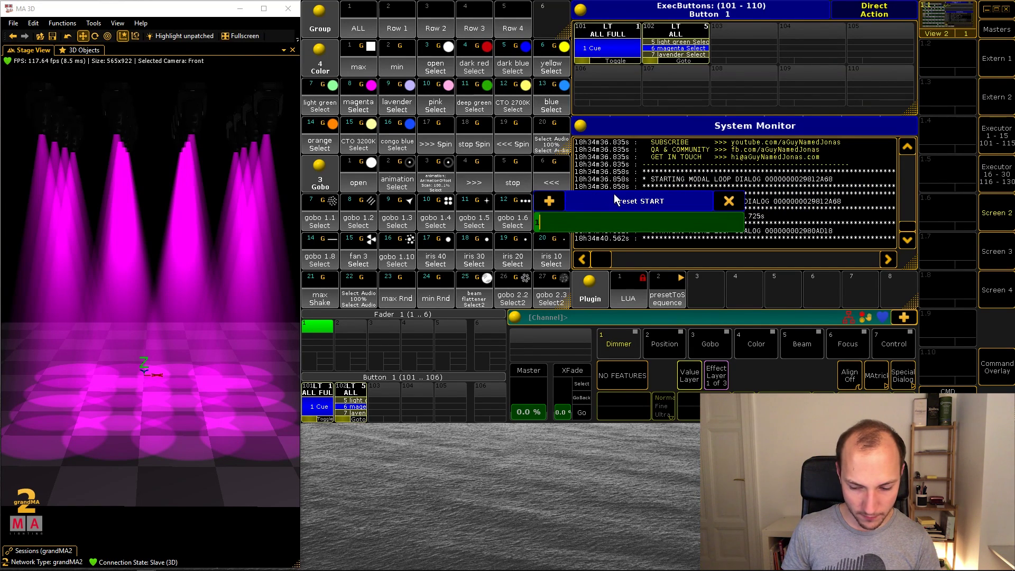
pyautogui.moveTo(614, 194); pyautogui.dragTo(697, 197)
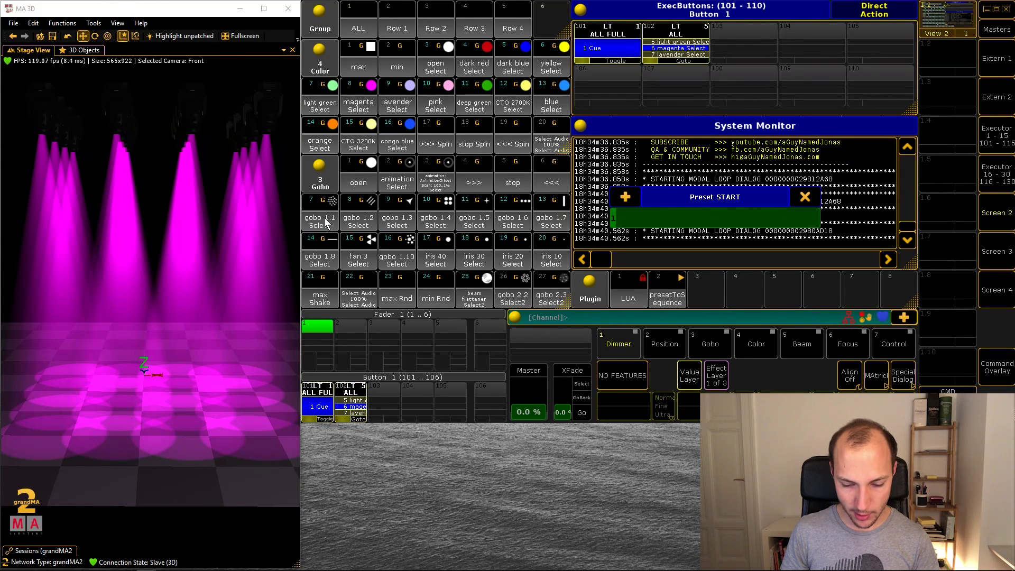
pyautogui.write('7')
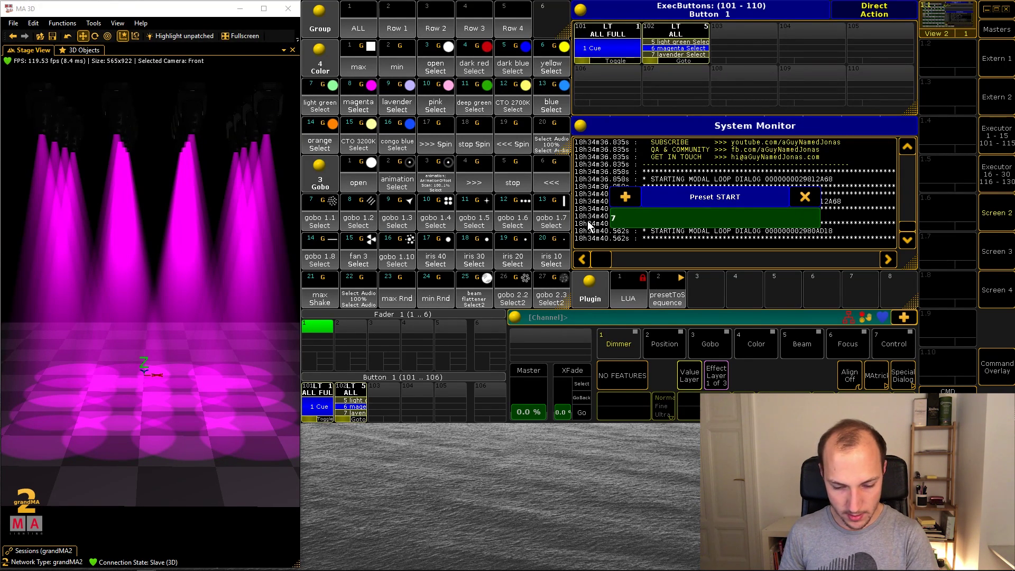
pyautogui.press('Return')
# Step: Finish with end preset 20, group 2, fade 0 and executor 1.103
pyautogui.moveTo(705, 195); pyautogui.dragTo(662, 179)
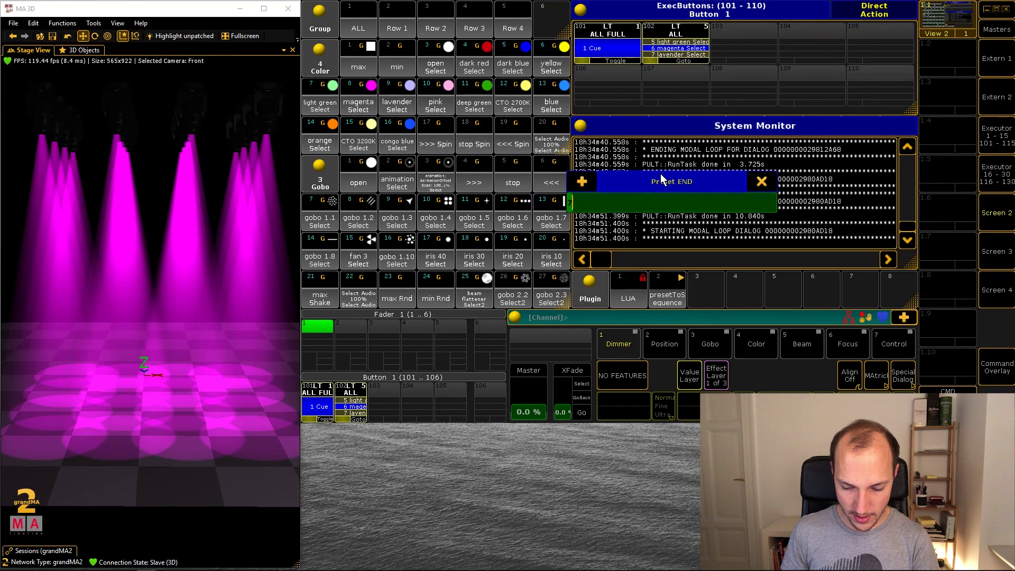
pyautogui.write('20')
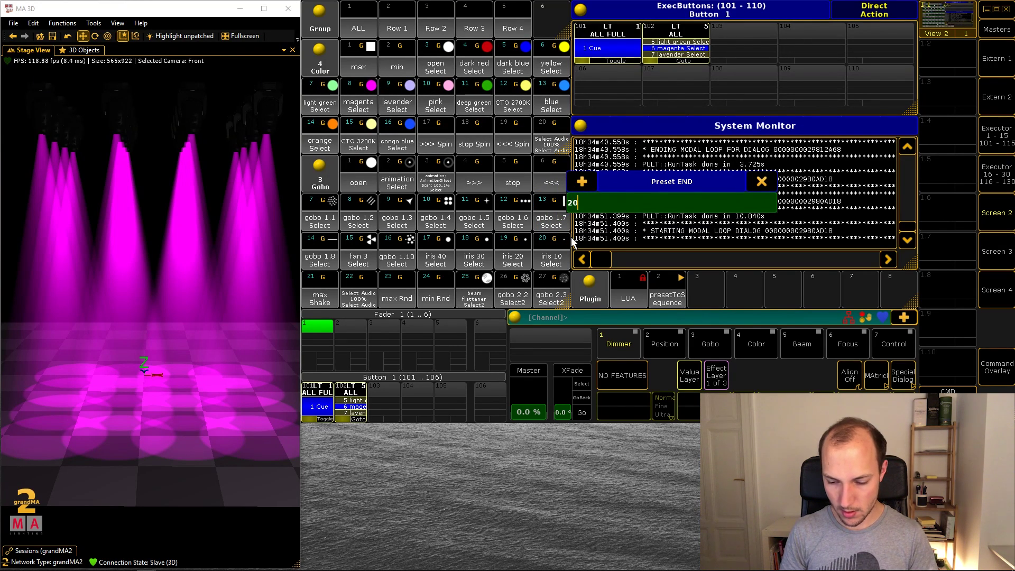
pyautogui.press('Return')
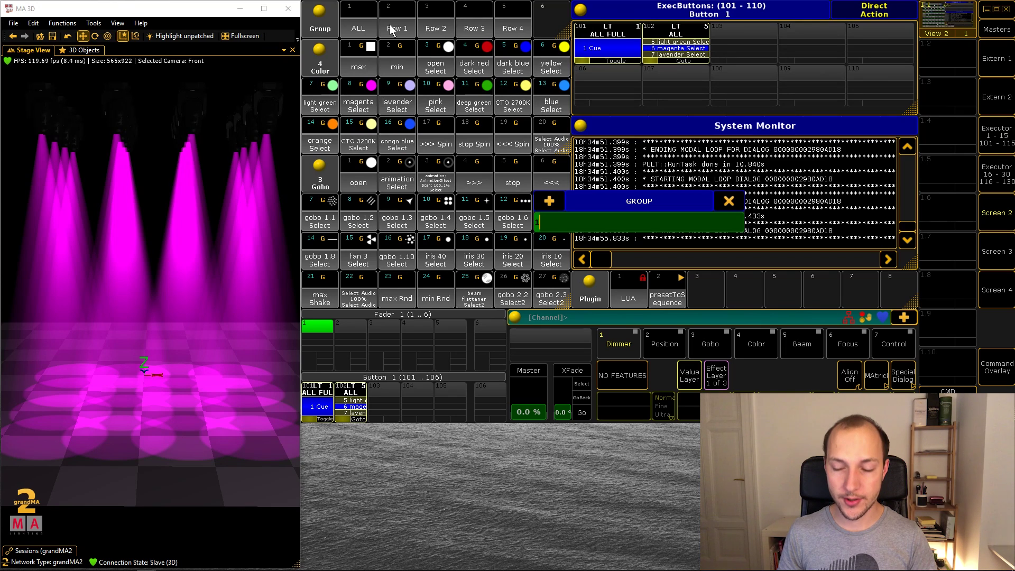
pyautogui.write('2')
pyautogui.press('Return')
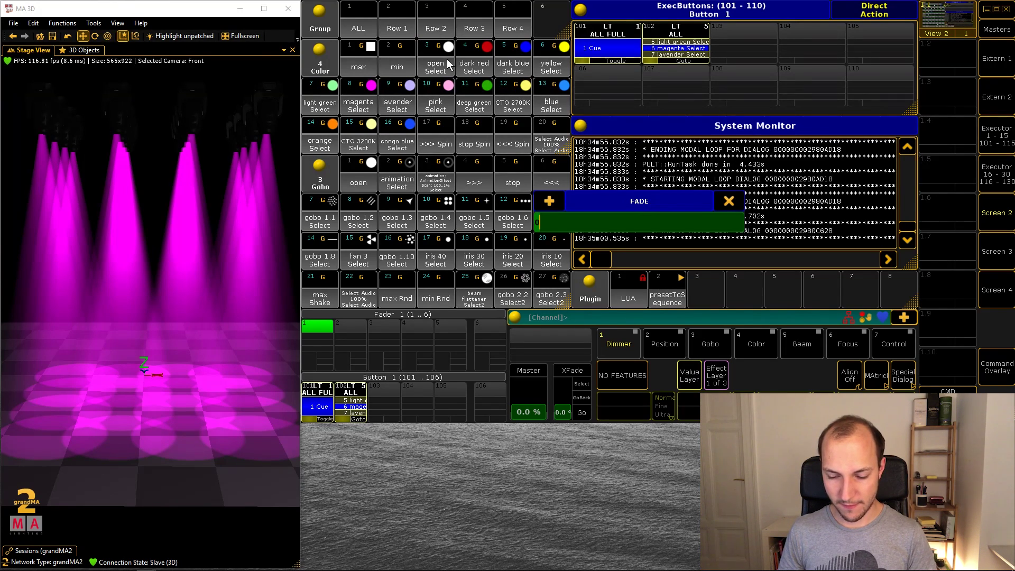
pyautogui.press('Return')
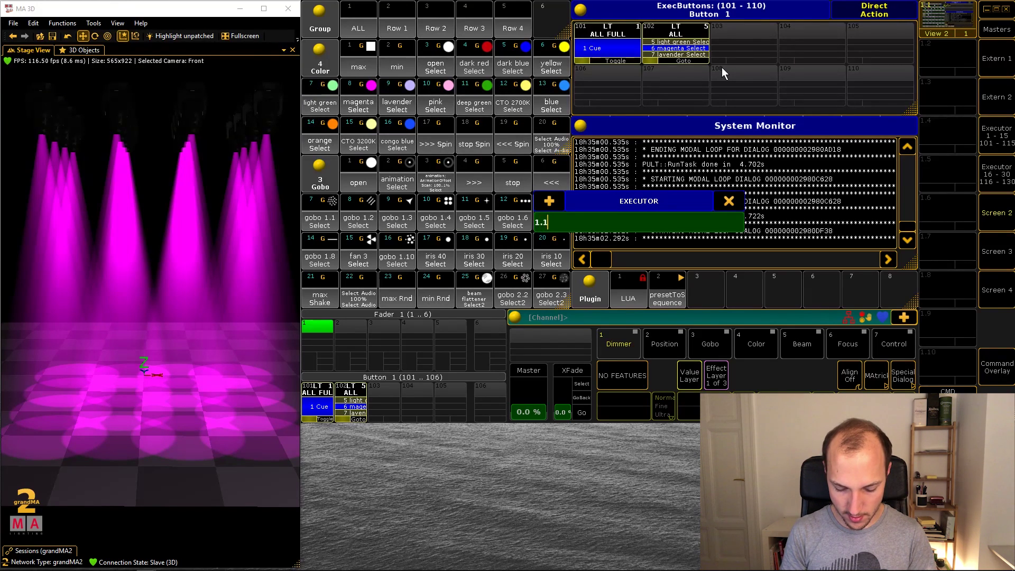
pyautogui.press('Return')
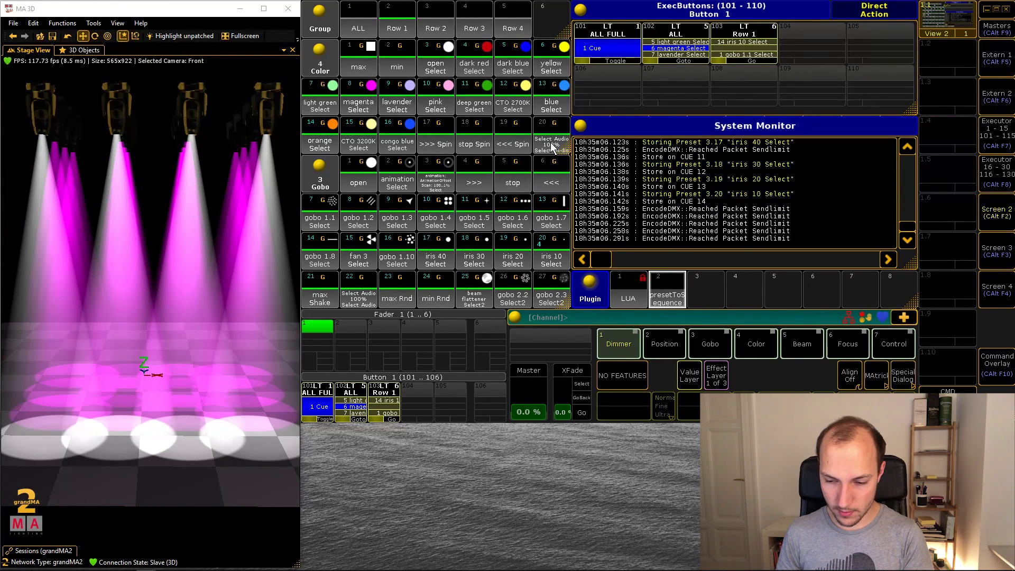
# Step: Clear the fixture selection and run executor 103's gobo cues
pyautogui.press('BackSpace')
pyautogui.press('BackSpace')
pyautogui.press('BackSpace')
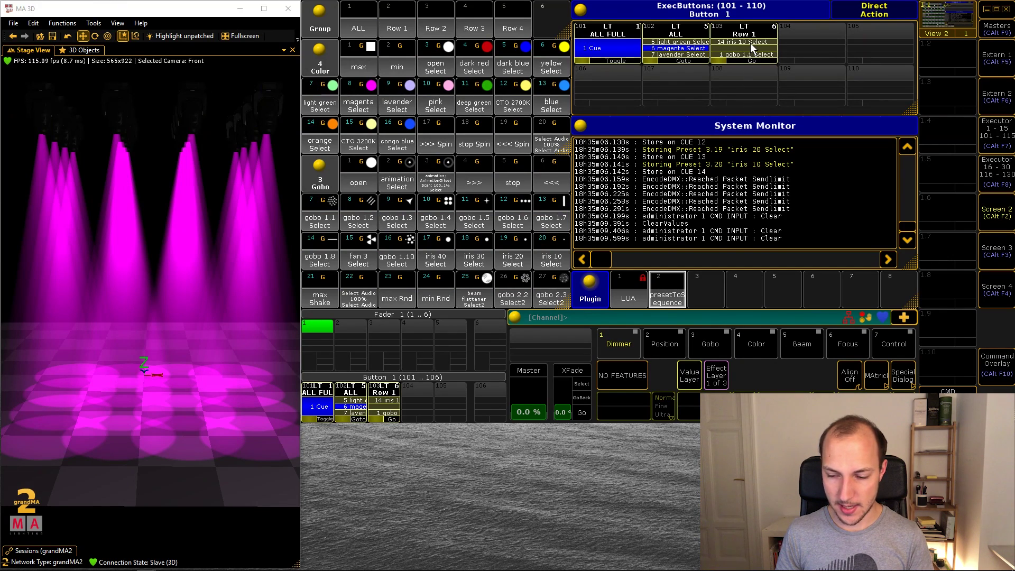
pyautogui.click(748, 45)
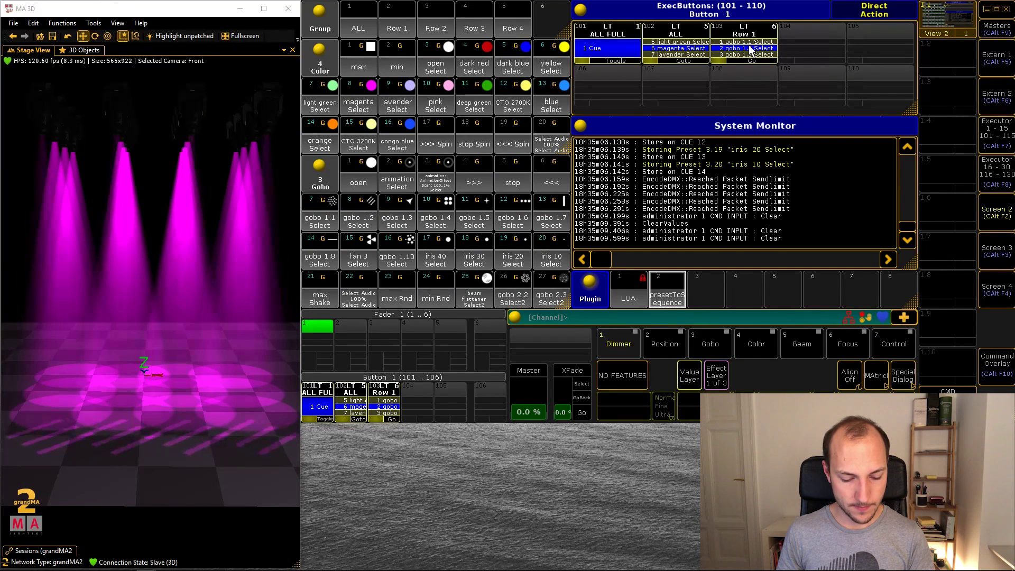